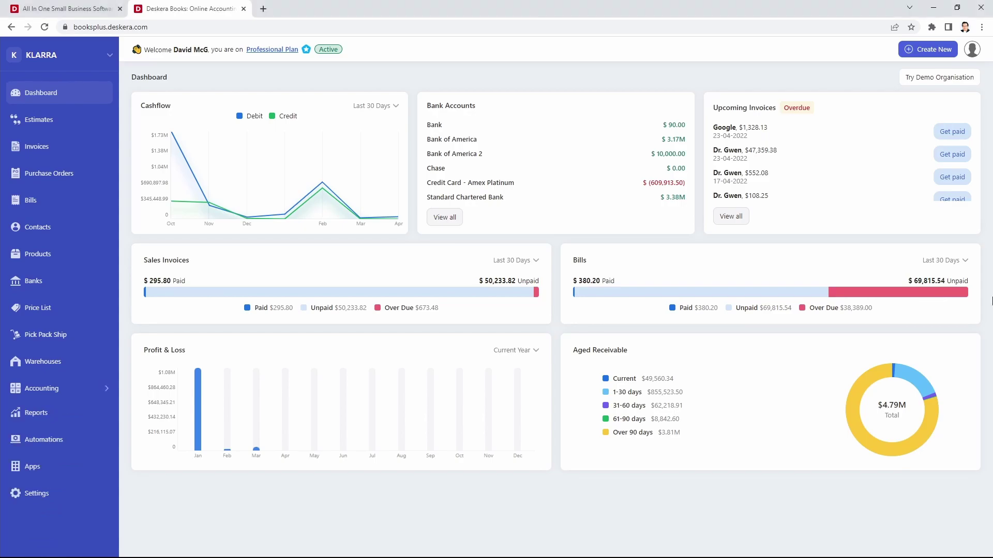
Step: Open the Chart of Accounts from the Accounting section of the sidebar
left_click(32, 396)
left_click(47, 412)
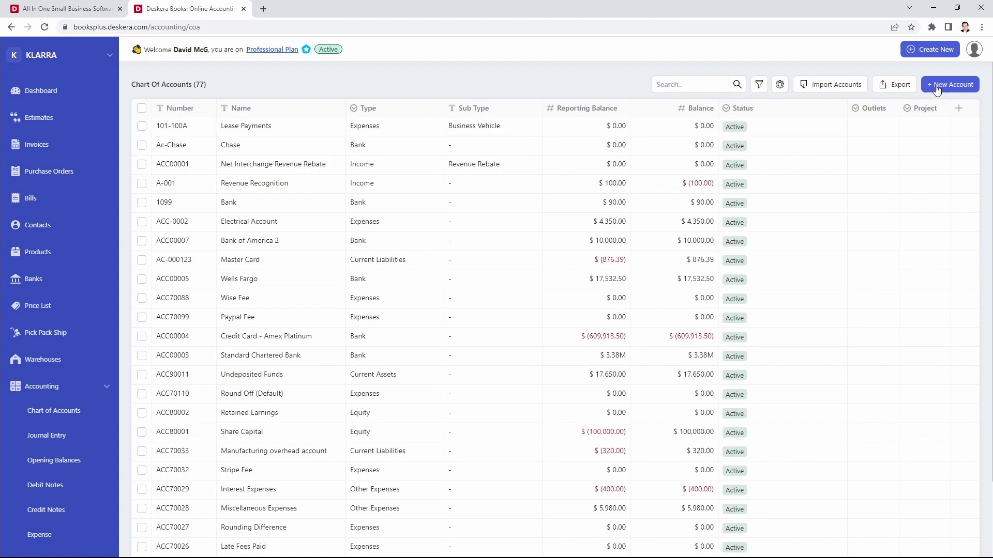
Step: Start a new Expenses account named Stationary as a sub-account of Office Expenses
left_click(954, 85)
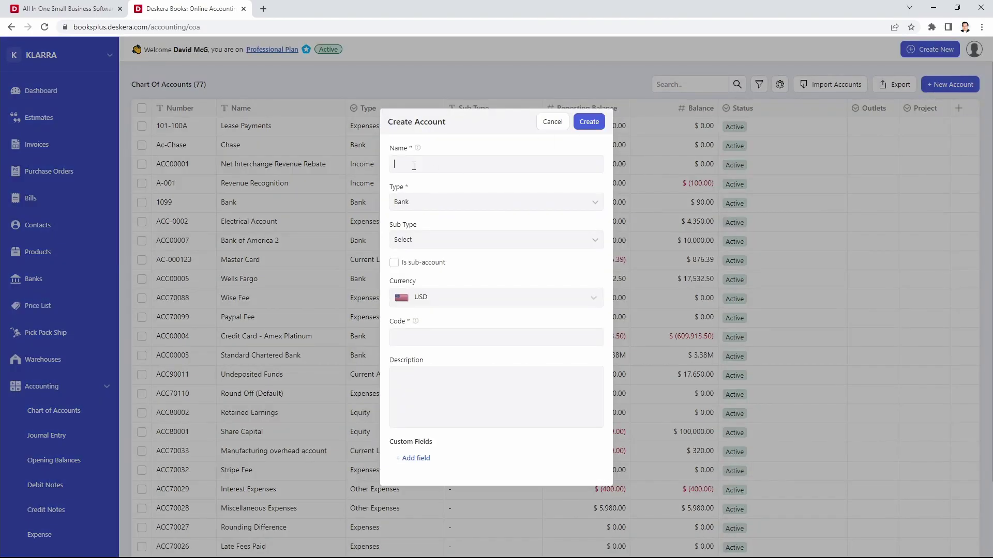
type("Stationary")
left_click(450, 204)
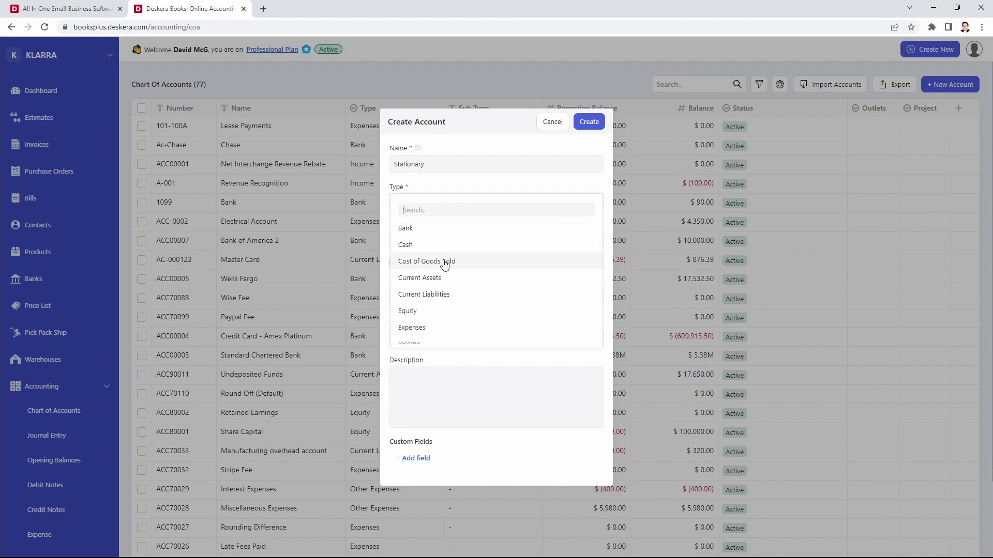
left_click(437, 327)
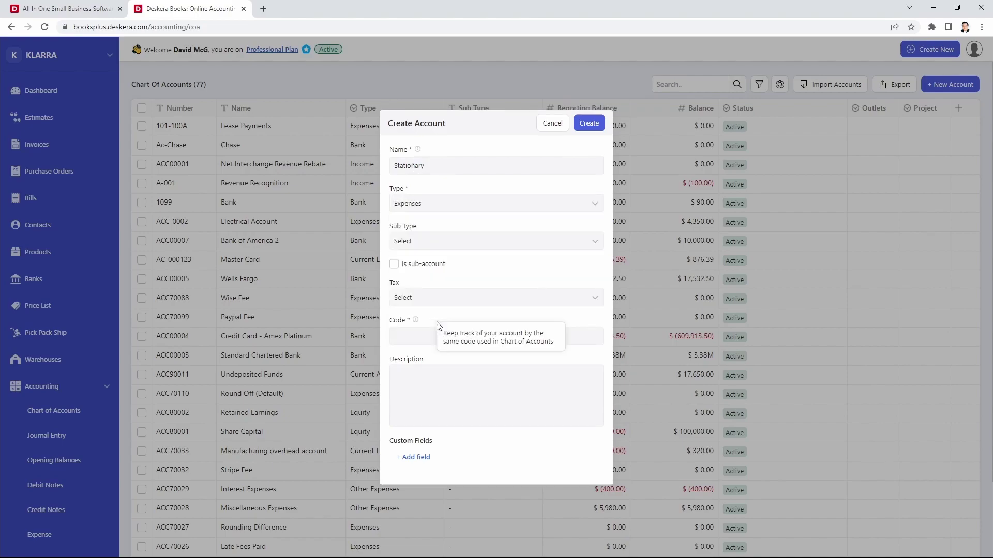
left_click(394, 265)
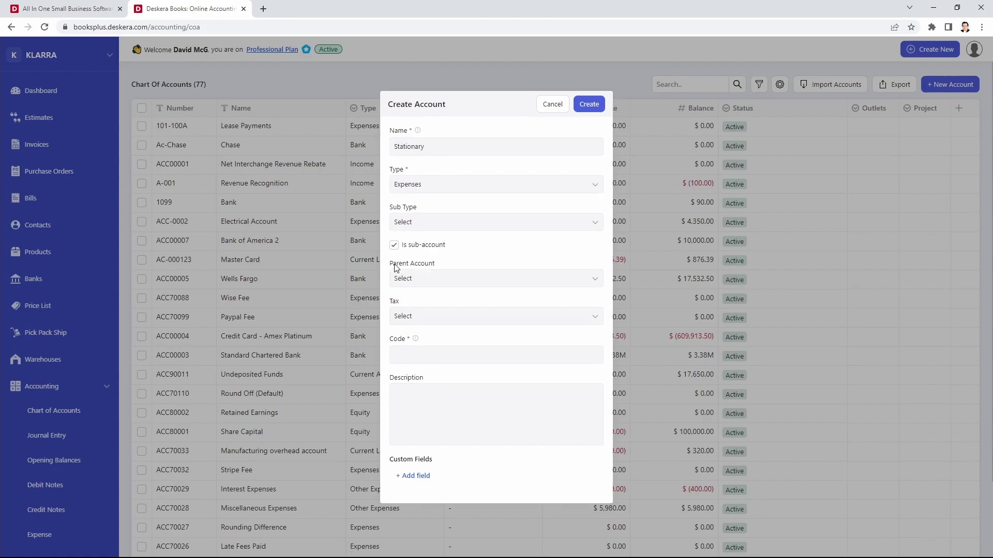
left_click(409, 279)
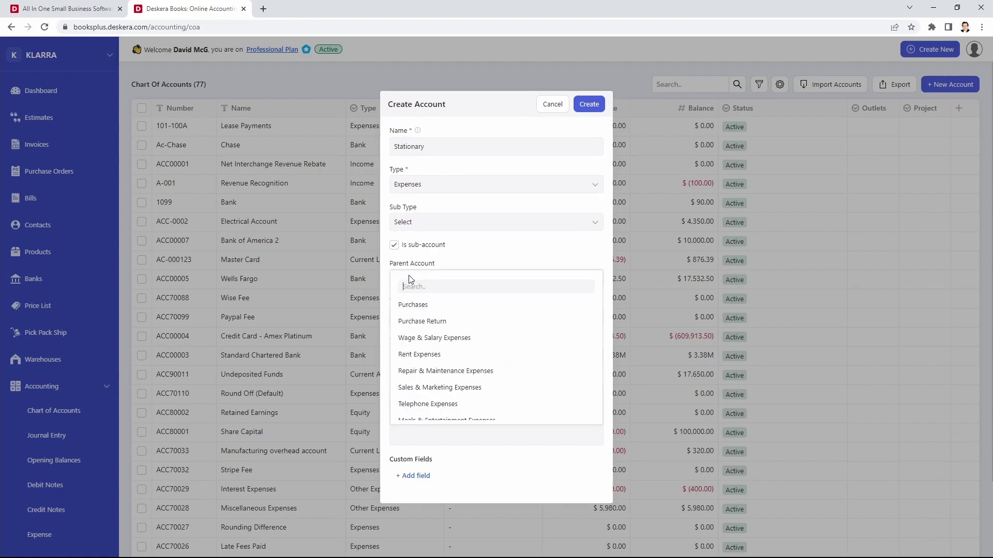
type("off")
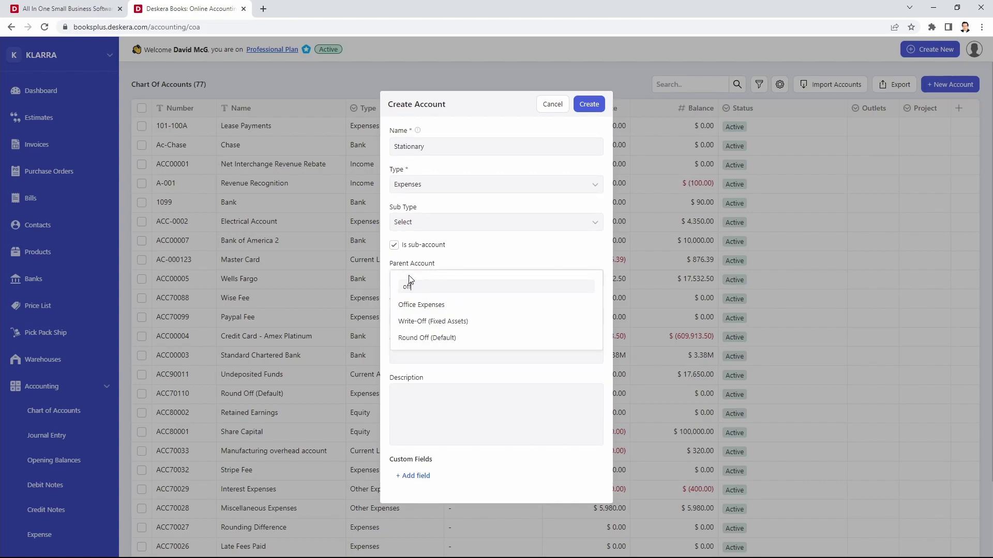
left_click(423, 306)
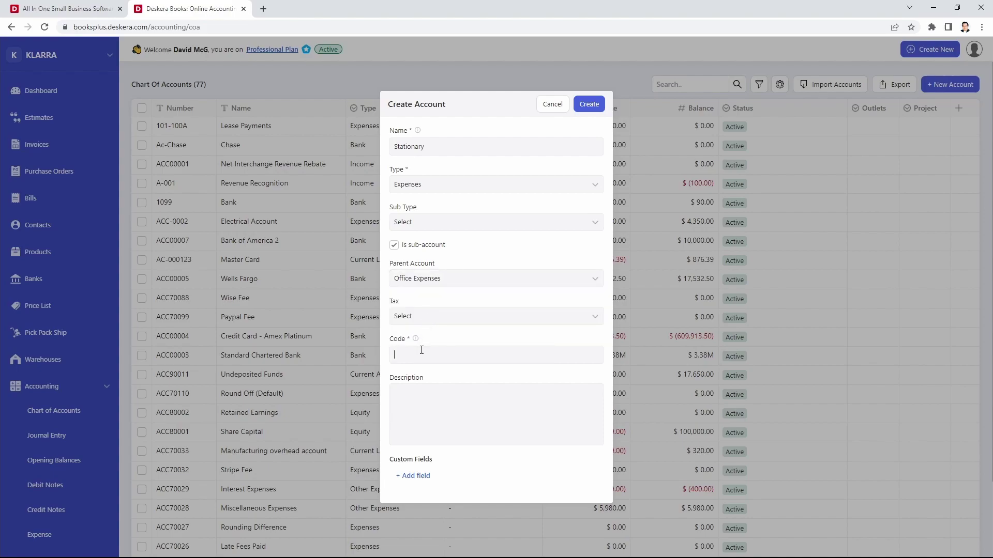
Step: Give it code 100-01212A and description Stationary, then create the account
type("100-01212A")
left_click(411, 395)
type("Stationary")
left_click(408, 479)
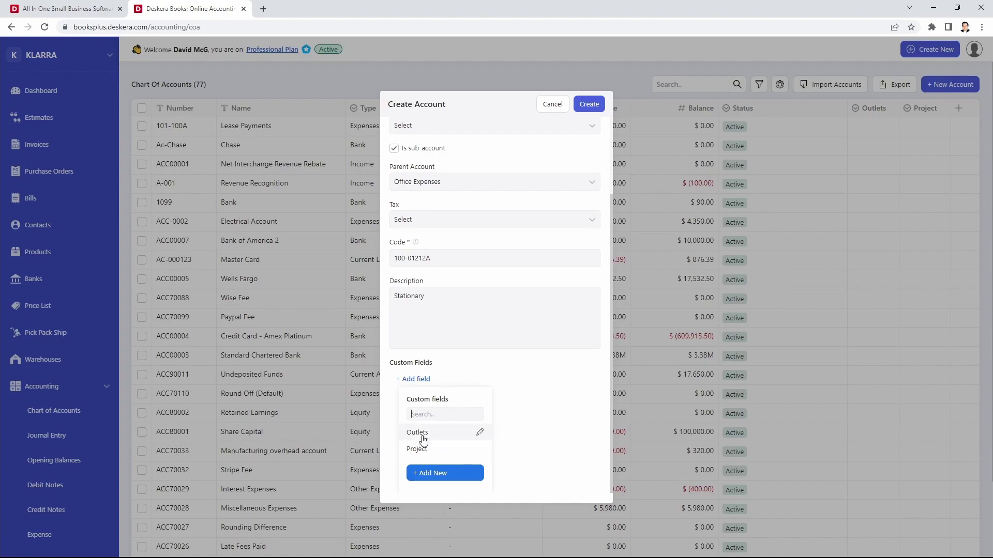
left_click(489, 380)
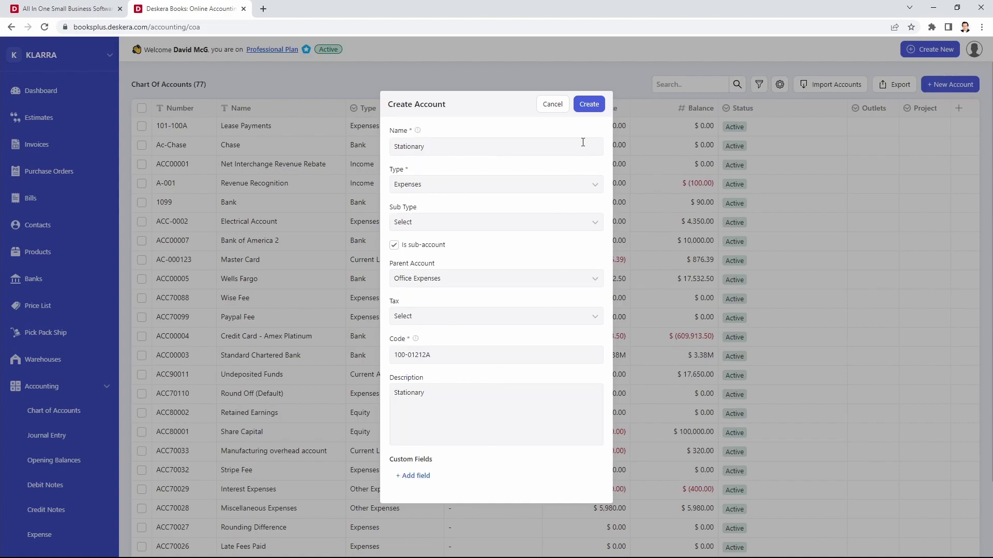
left_click(593, 110)
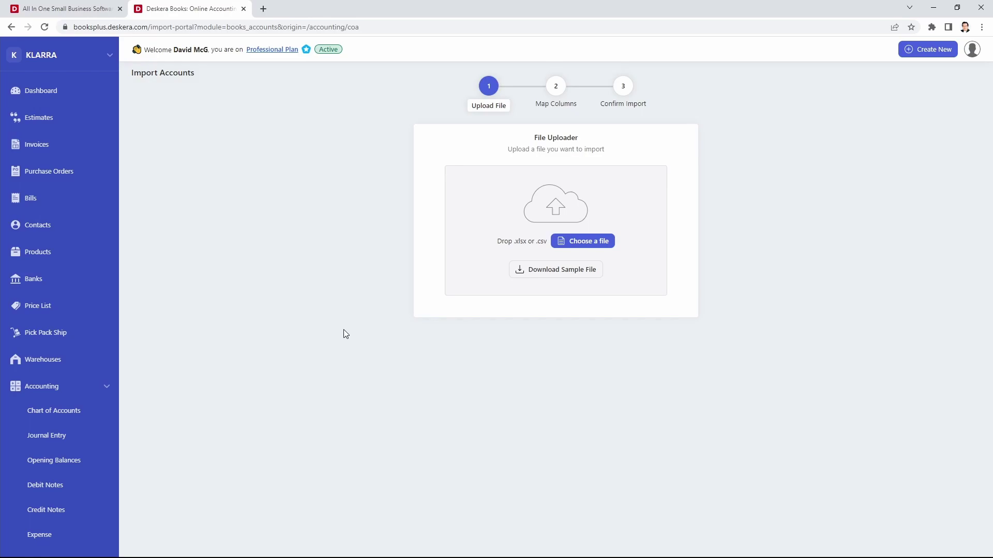
Step: Download the sample accounts file from the Import Accounts File Uploader step
left_click(553, 277)
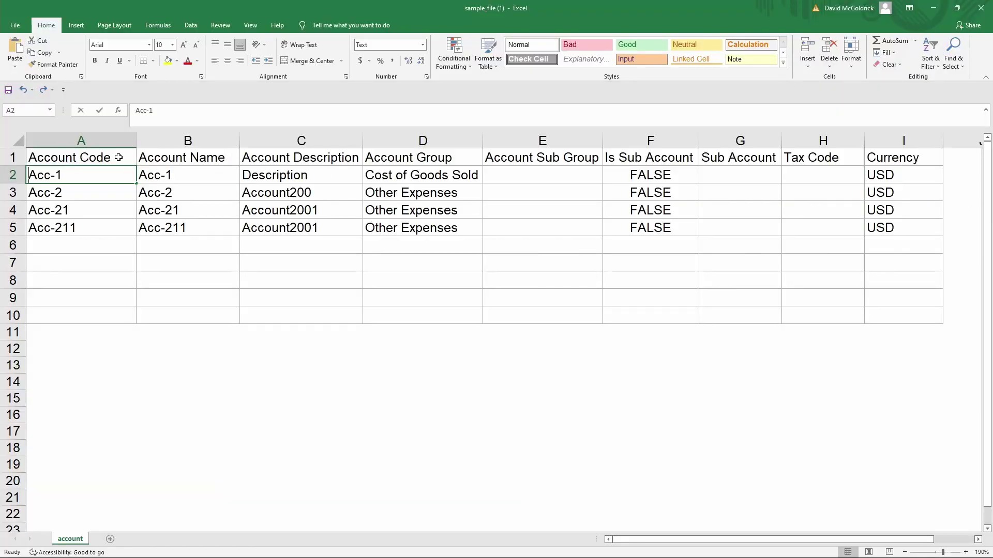
Step: Enter code 100-010A, name Equipment and description Equipment in row 2
type("100-010")
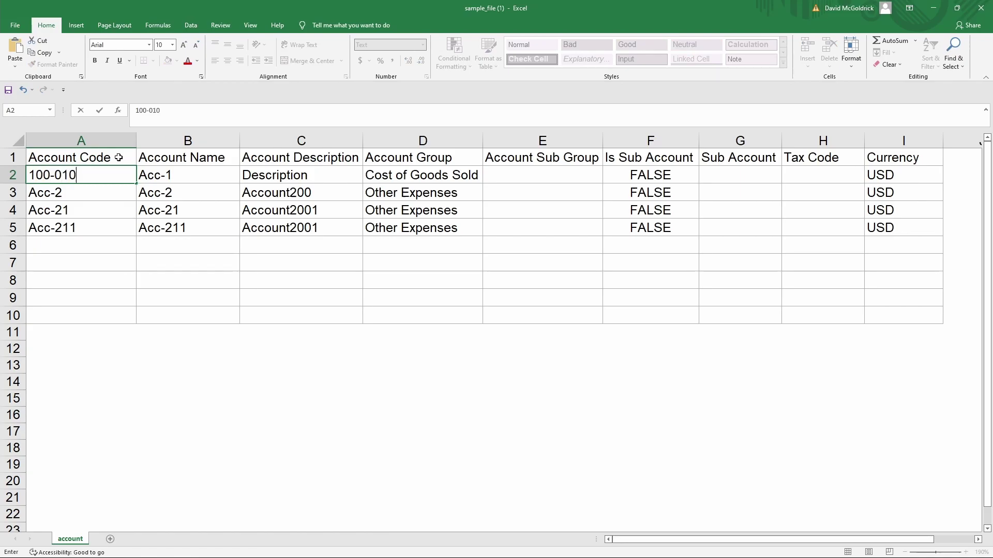
type("A")
key("Tab")
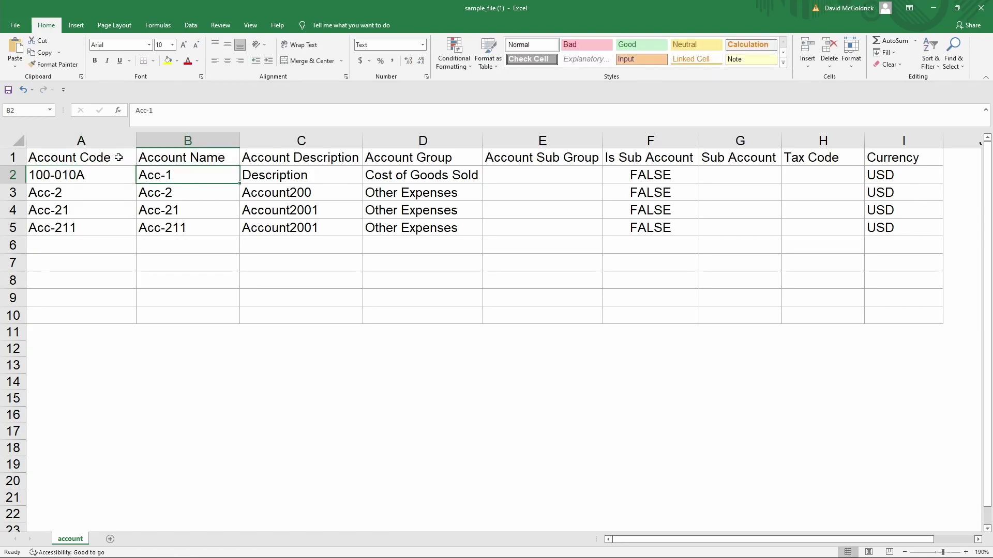
left_click_drag(154, 110, 109, 110)
type("E")
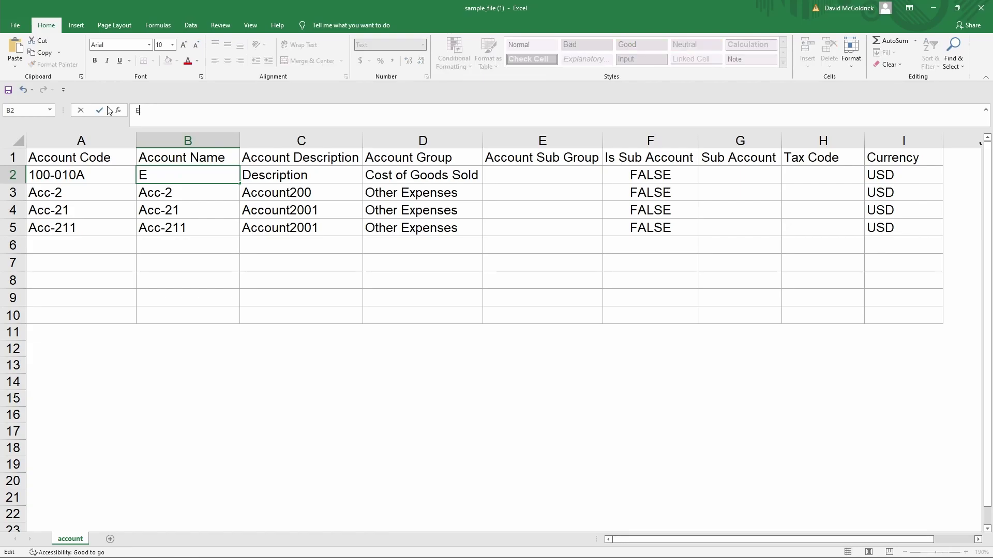
type("quipment")
key("Tab")
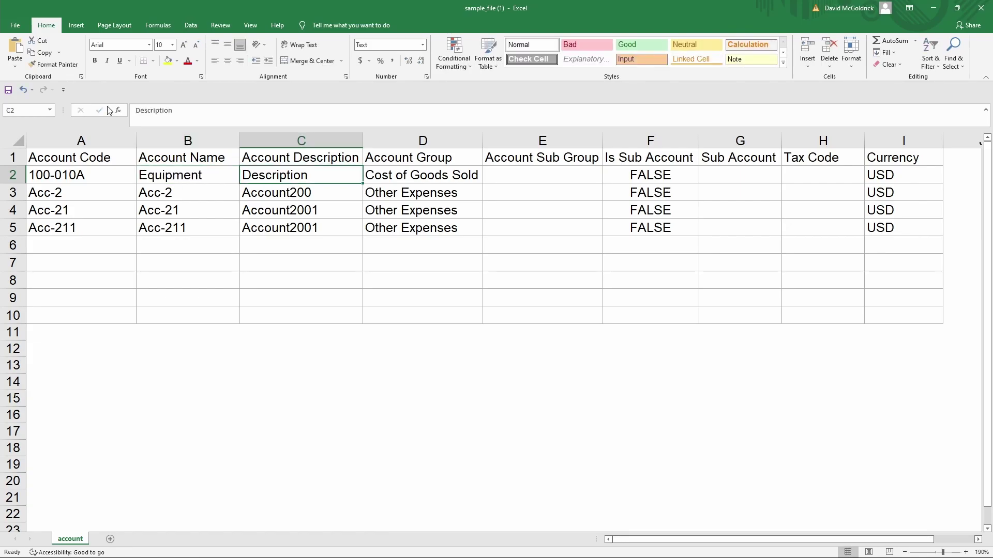
type("Wq")
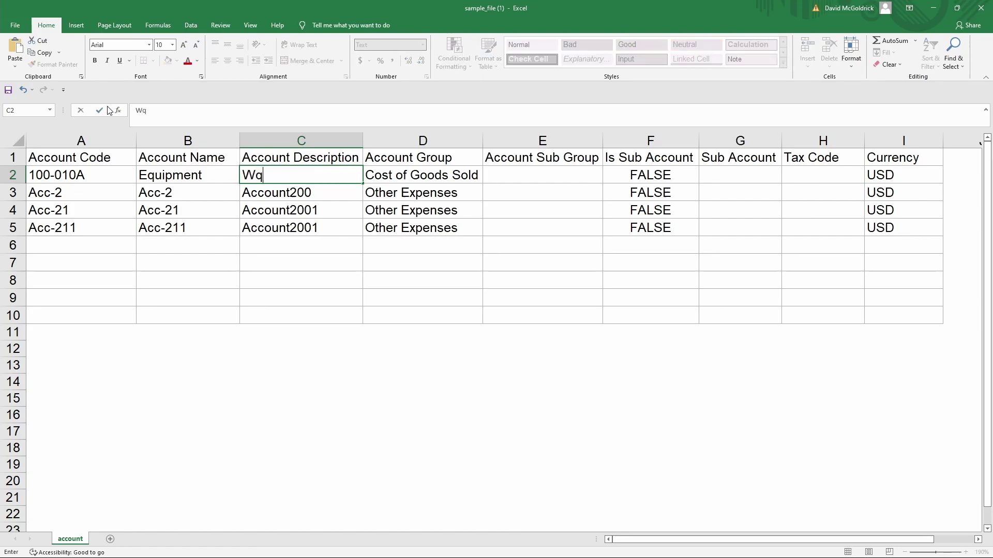
key("BackSpace")
key("BackSpace")
type("Equipment")
key("Tab")
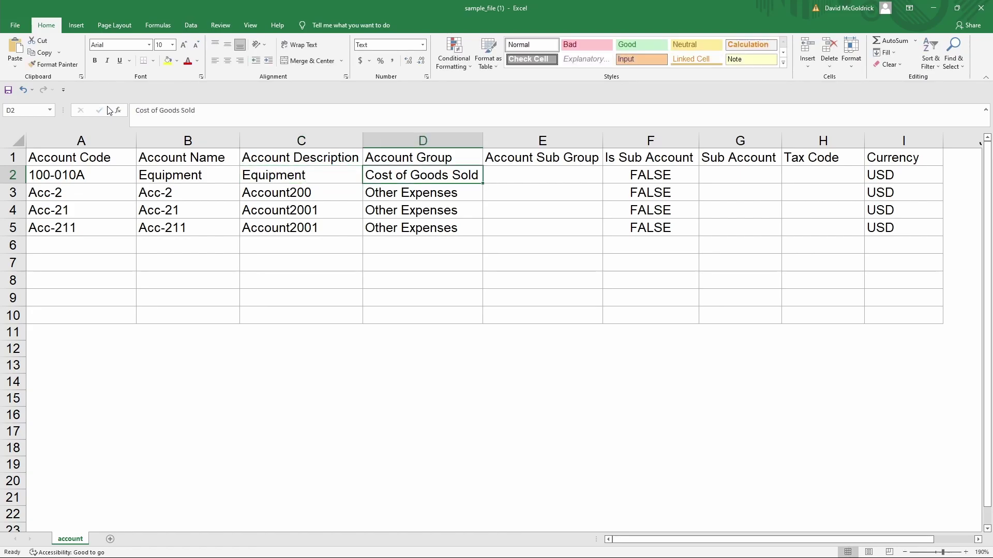
Step: Set row 2's group to Expenses, Is Sub Account to TRUE, and parent to Office Expenses
type("Ex")
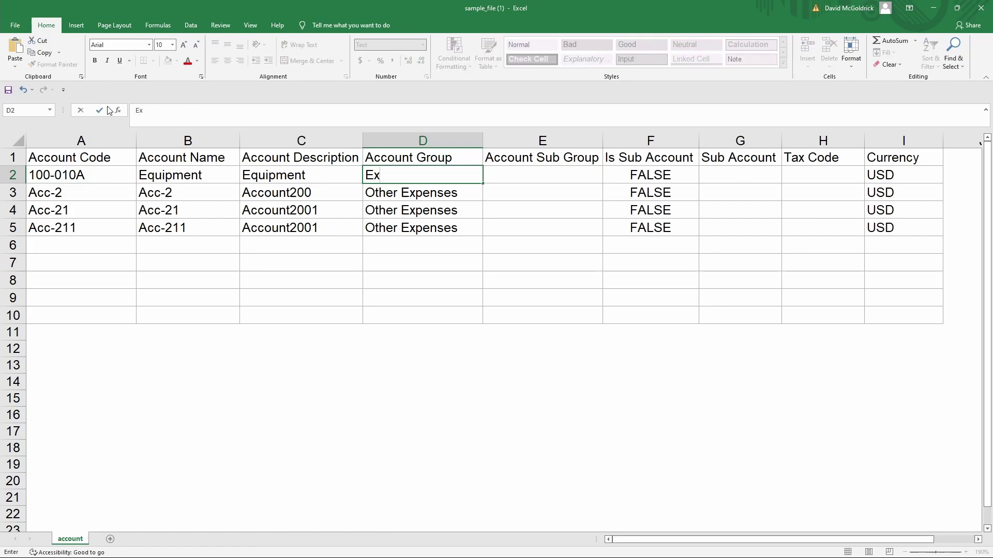
type("penses")
key("Tab")
key("Tab")
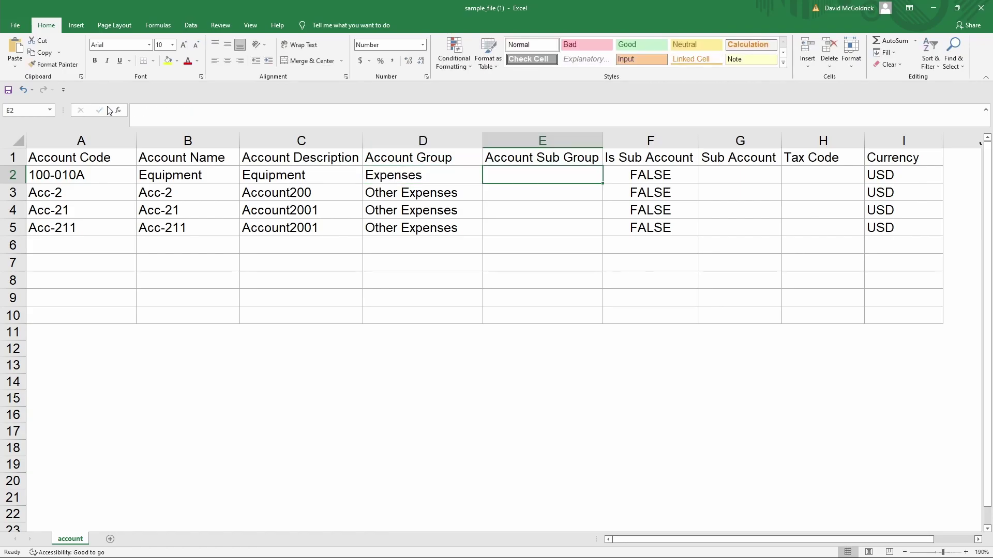
key("shift+Tab")
key("Tab")
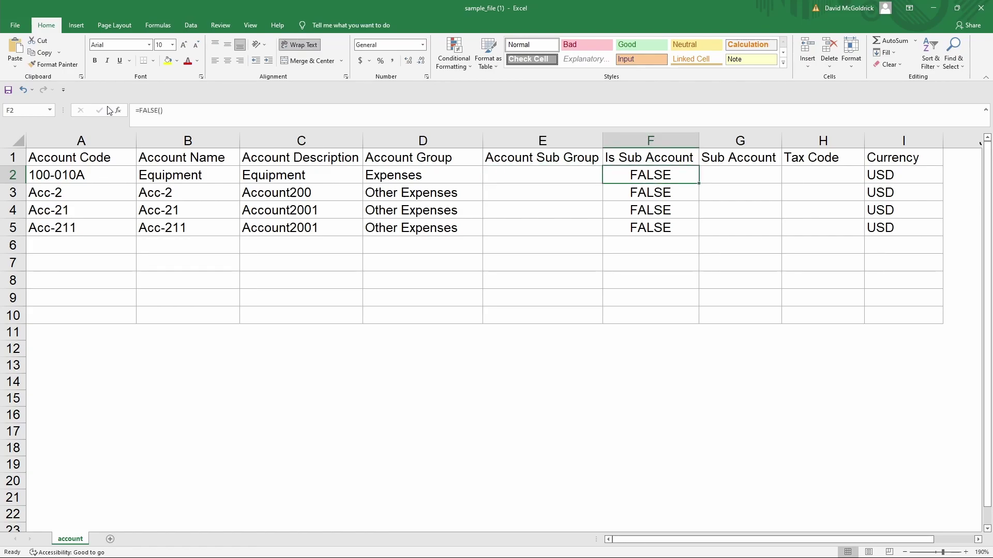
type("TRUE")
key("Tab")
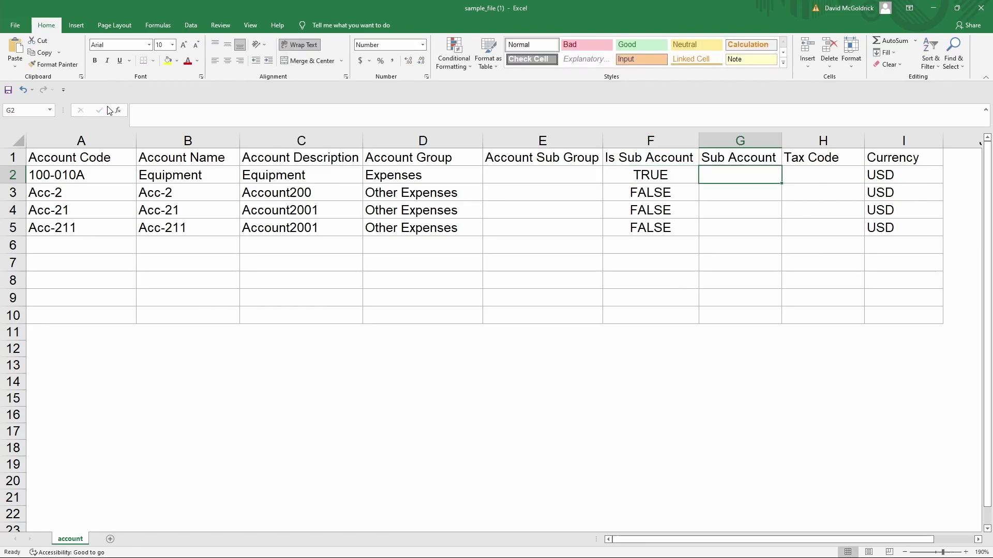
left_click(138, 112)
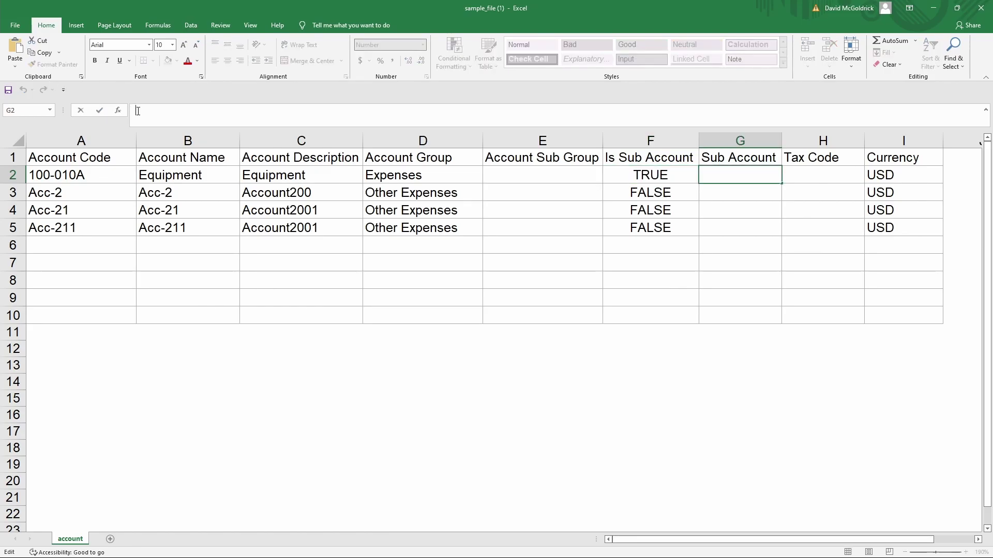
type("Office Expenses")
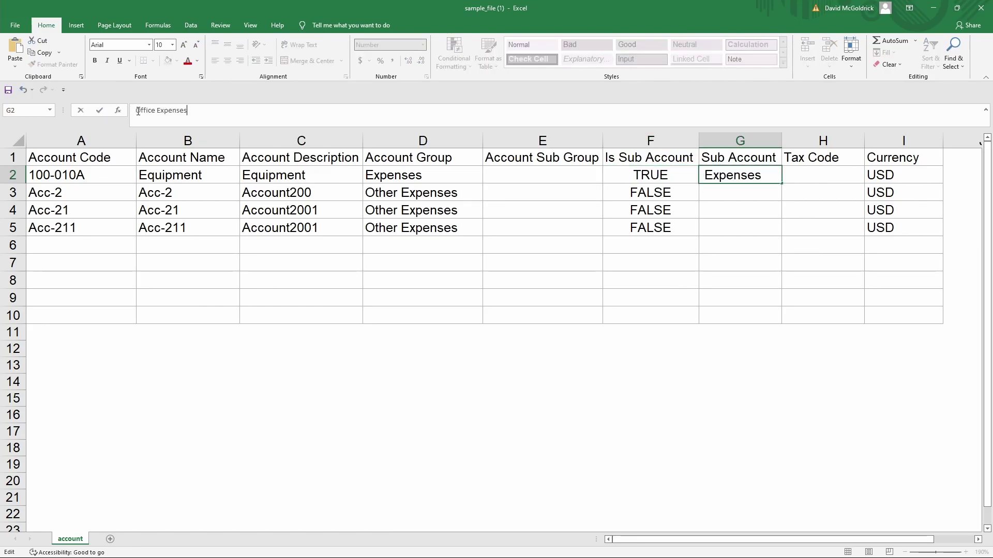
left_click(489, 257)
left_click(742, 172)
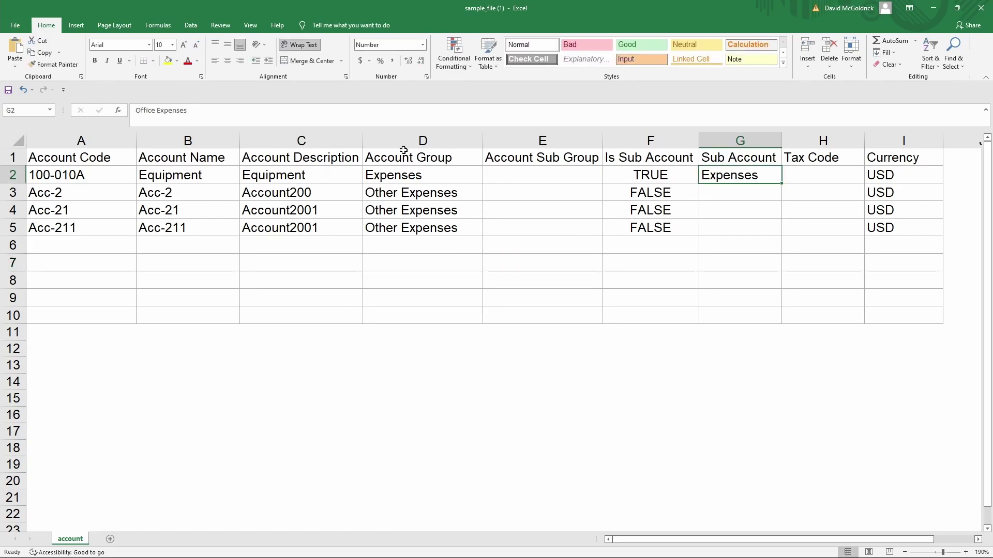
Step: Widen column G and delete sample rows 3–10, leaving only the Equipment row
left_click(889, 177)
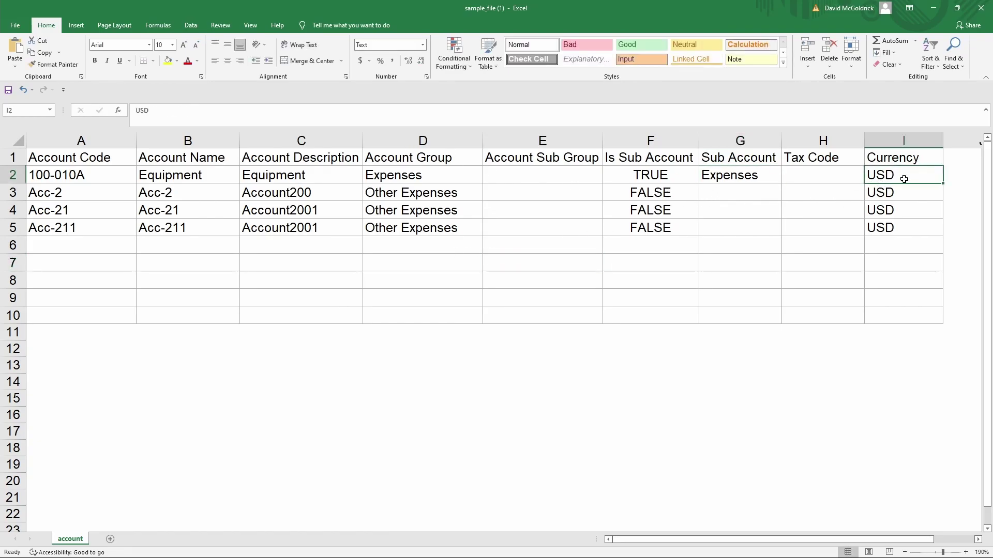
left_click_drag(785, 141, 826, 142)
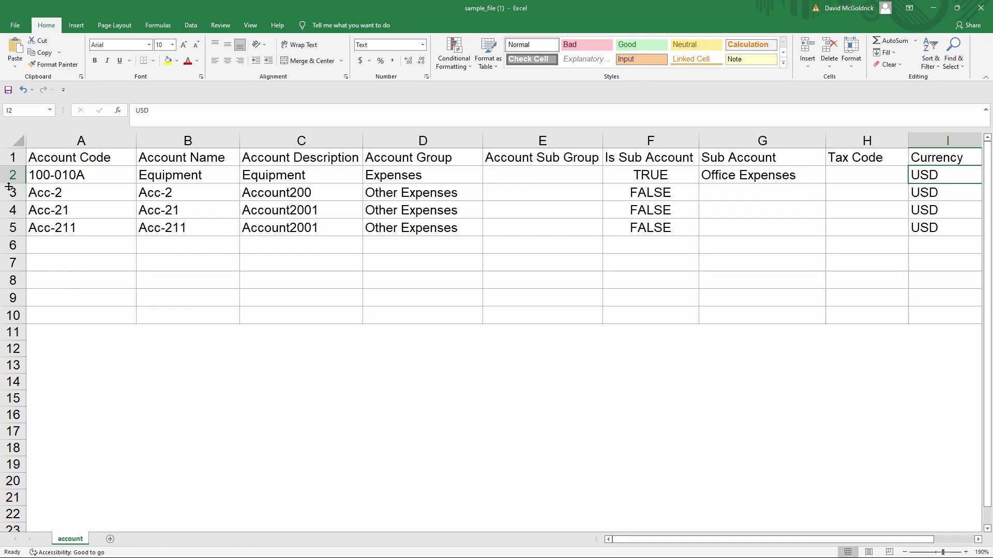
left_click_drag(13, 194, 14, 315)
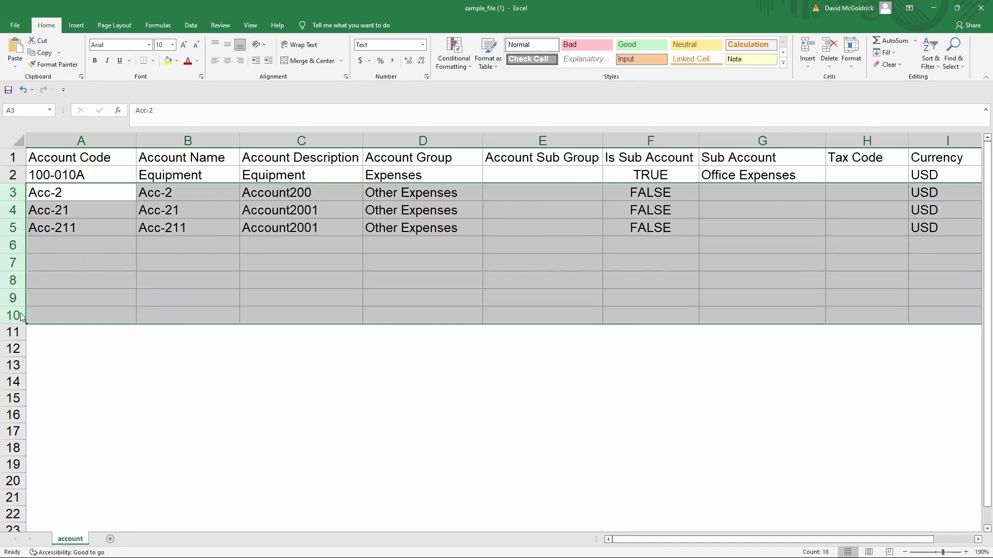
key("ctrl+minus")
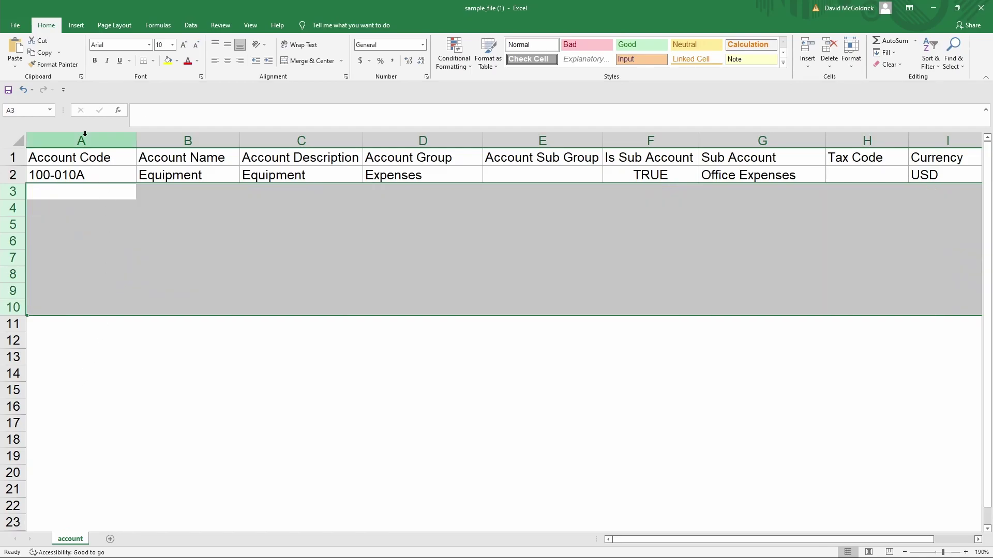
left_click(82, 141)
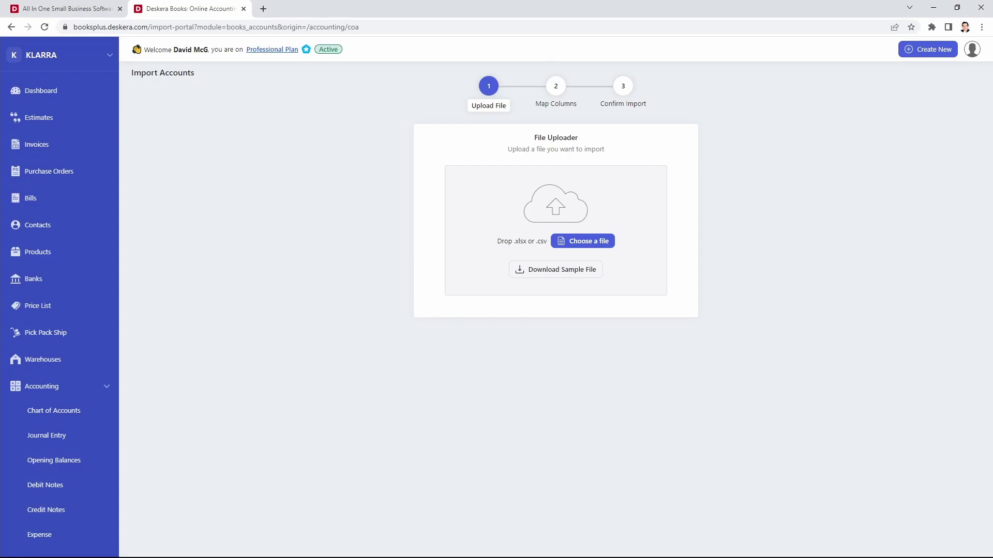
Step: Upload sample_file (1).xlsx and keep Account Name mapped to Account Name*
left_click(141, 557)
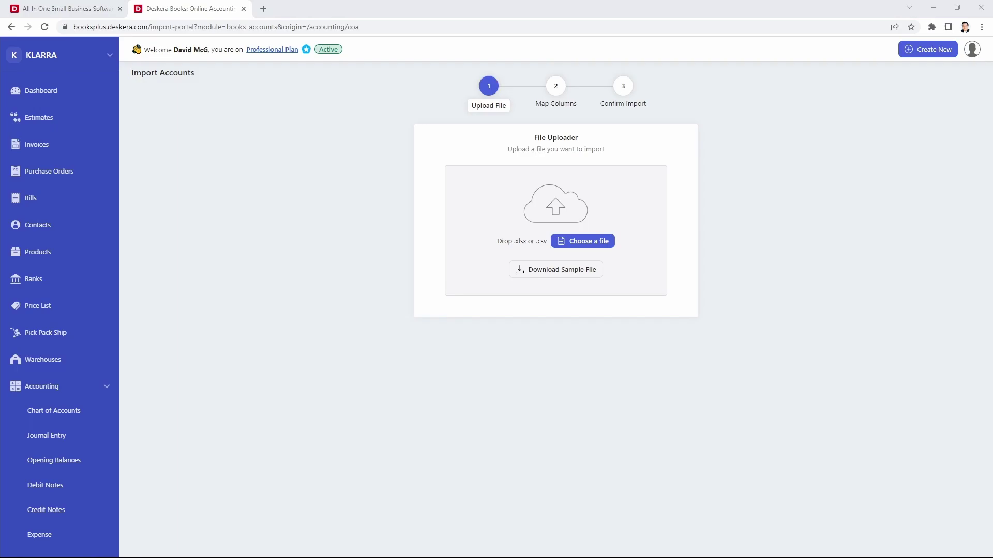
left_click_drag(141, 556, 584, 228)
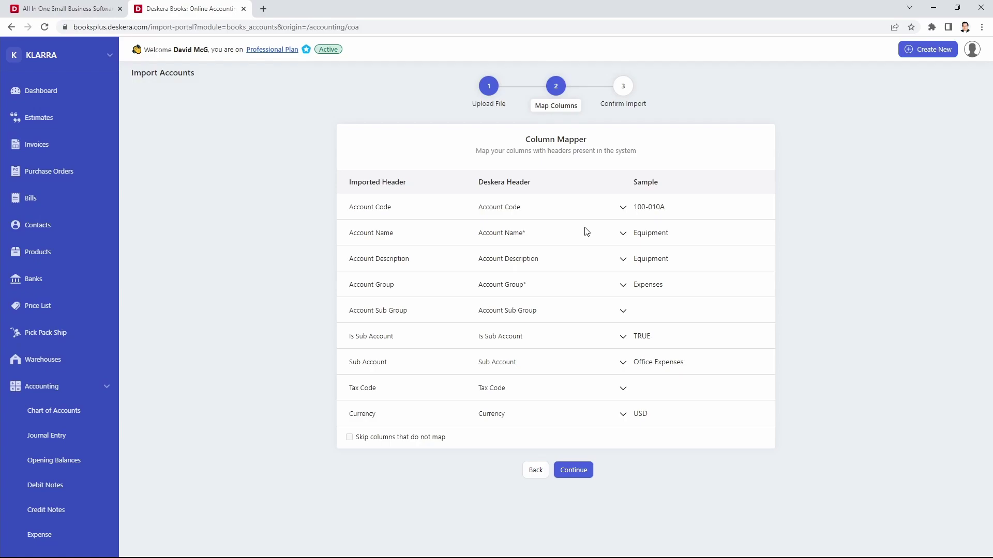
left_click(501, 233)
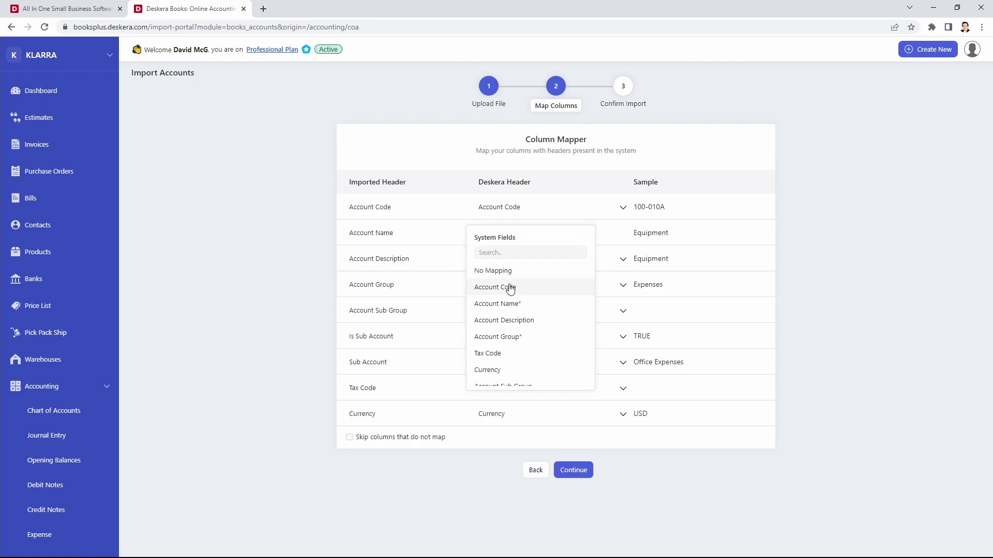
scroll(510, 292, "down", 2)
scroll(511, 295, "up", 2)
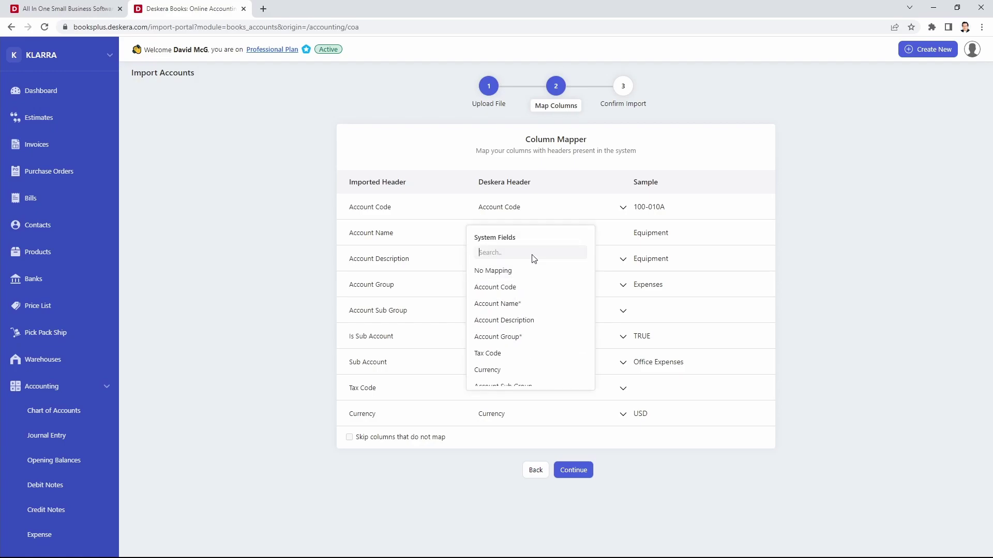
left_click(610, 239)
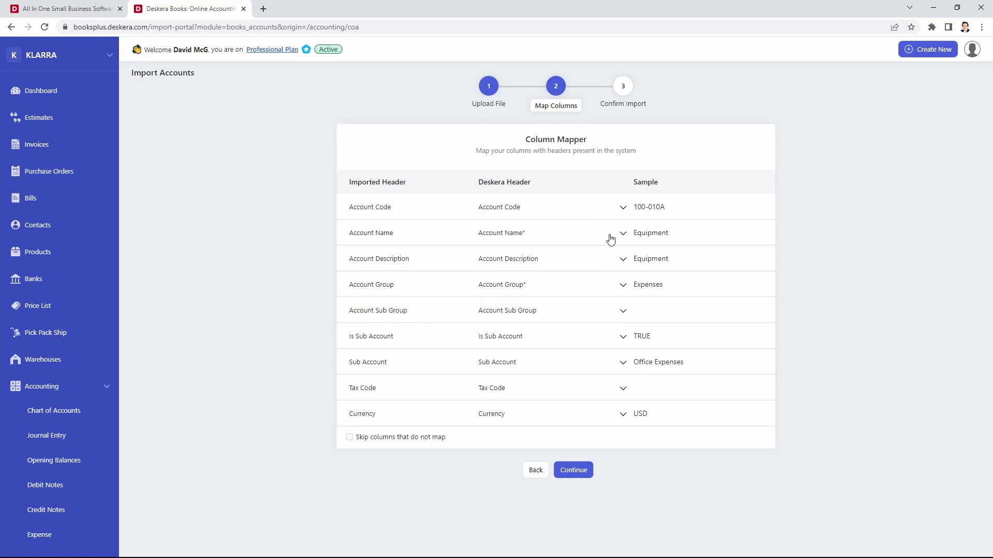
Step: Continue to Confirm Import and run it, importing 1 Equipment record with 0 rejected
left_click(573, 471)
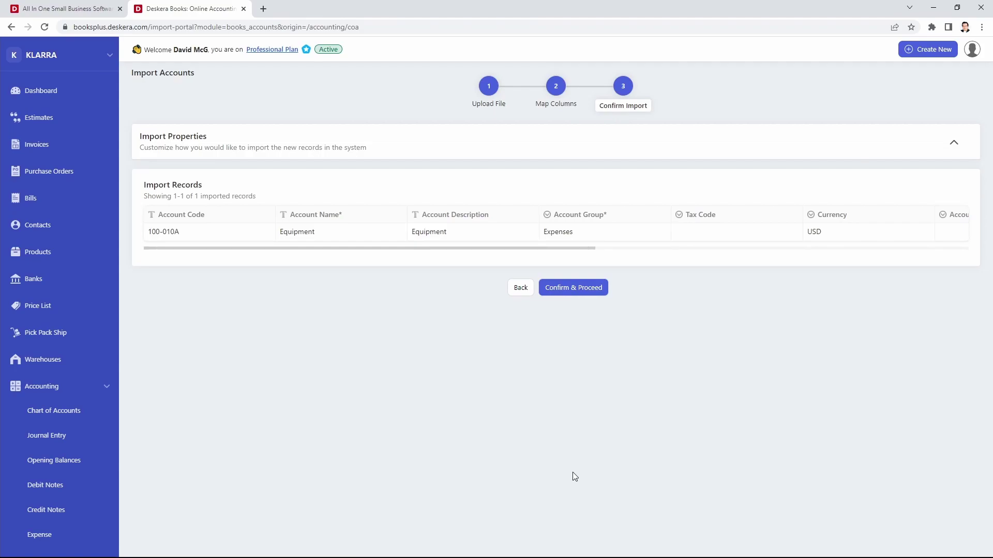
left_click(578, 297)
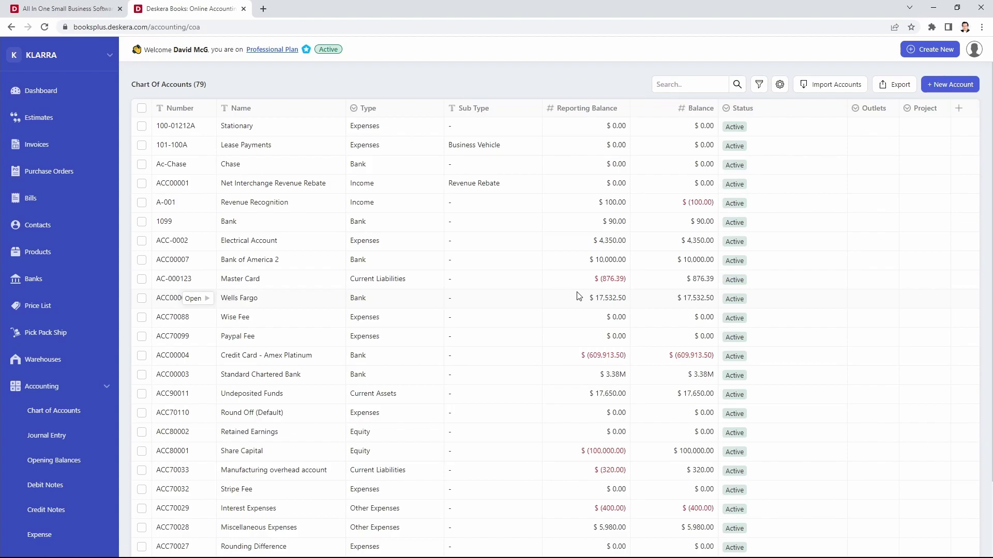
scroll(60, 310, "down", 3)
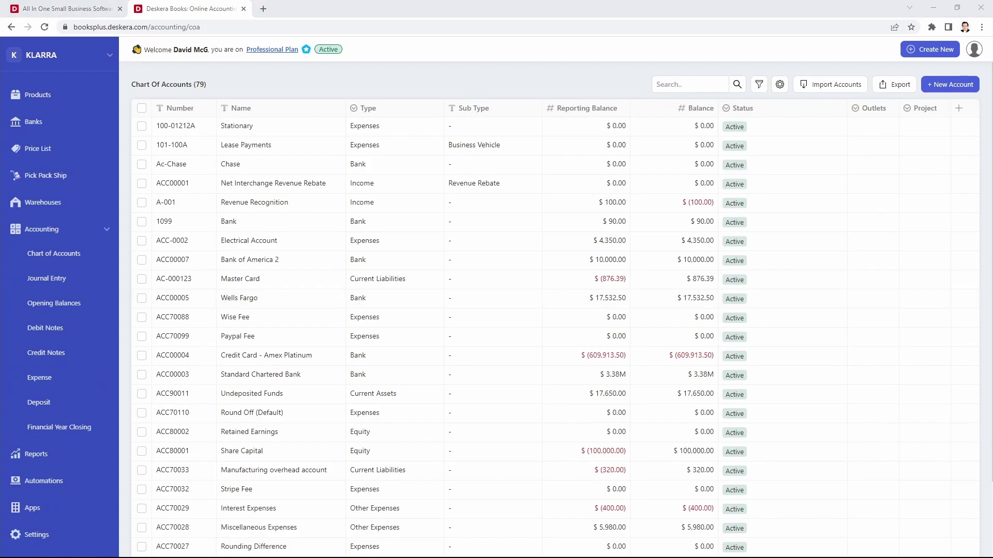